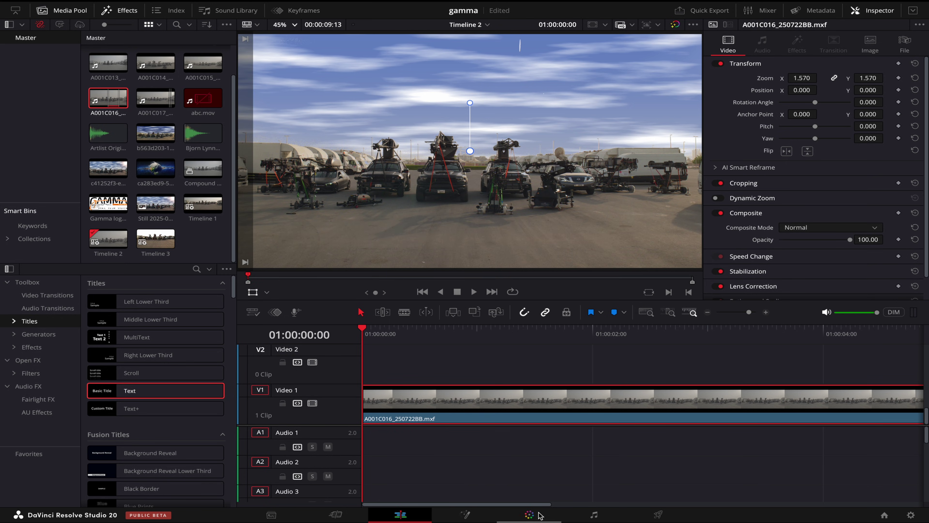
Switch to the Color page to see the parking-lot clip's Sky Replacement node graph
click(529, 514)
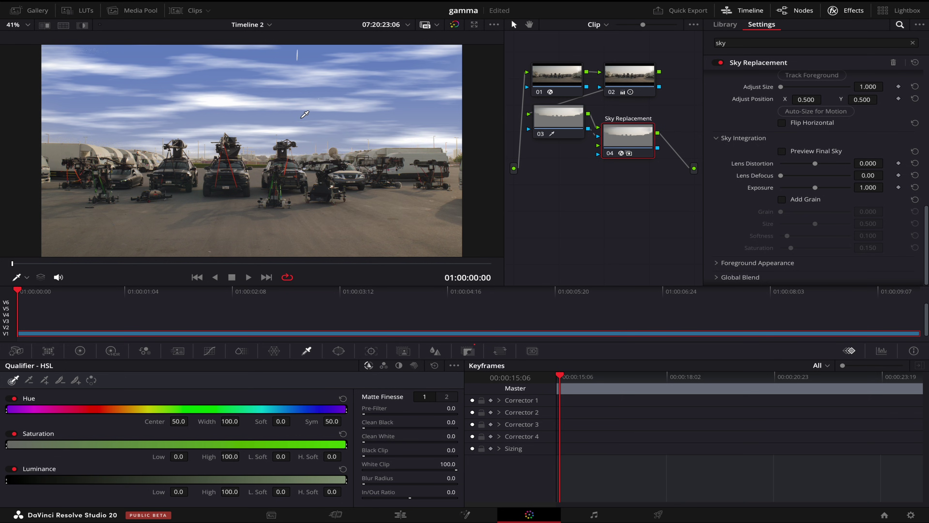
Grab the current viewer frame as a still and select still 1.1.1 in the Gallery
right_click(301, 122)
click(323, 125)
click(18, 10)
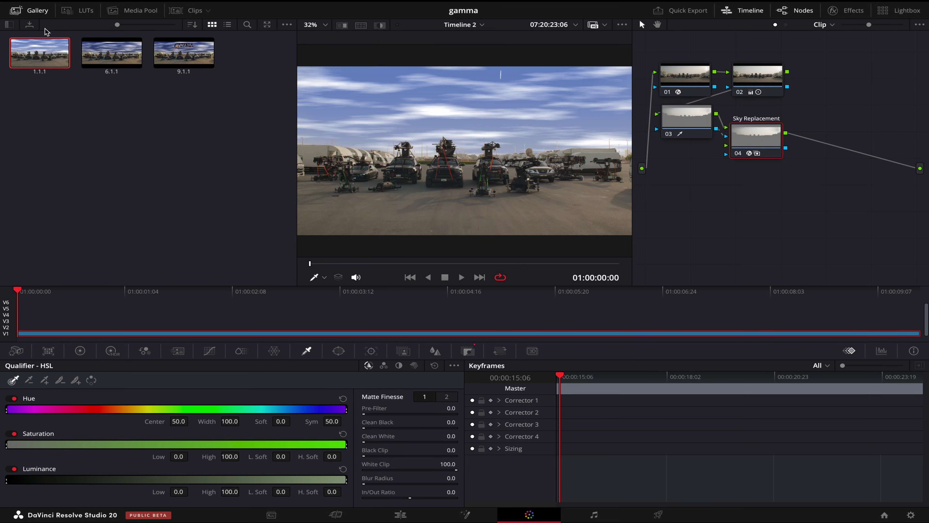
click(43, 57)
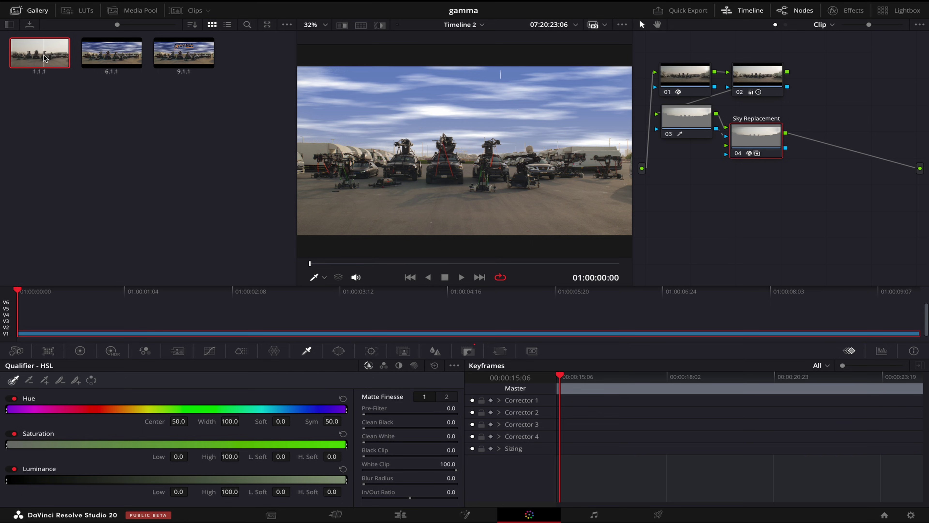
Export still 1.1.1 as '1st frame' into a new '1st frame' folder on the Desktop
right_click(43, 57)
click(68, 175)
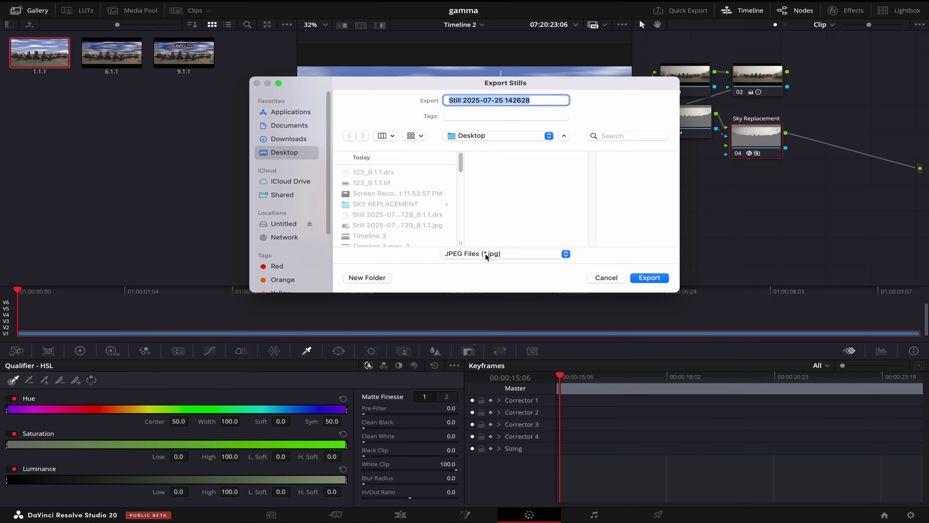
key(BackSpace)
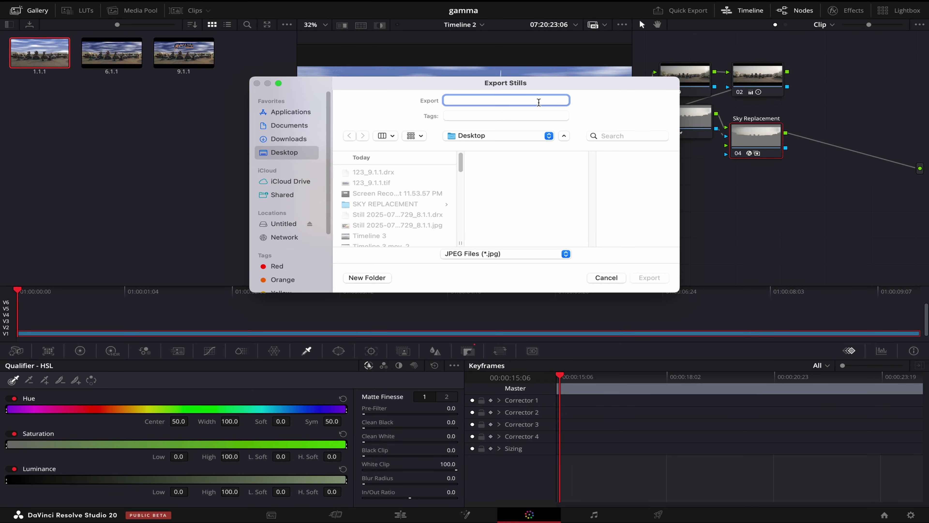
text(1st frame)
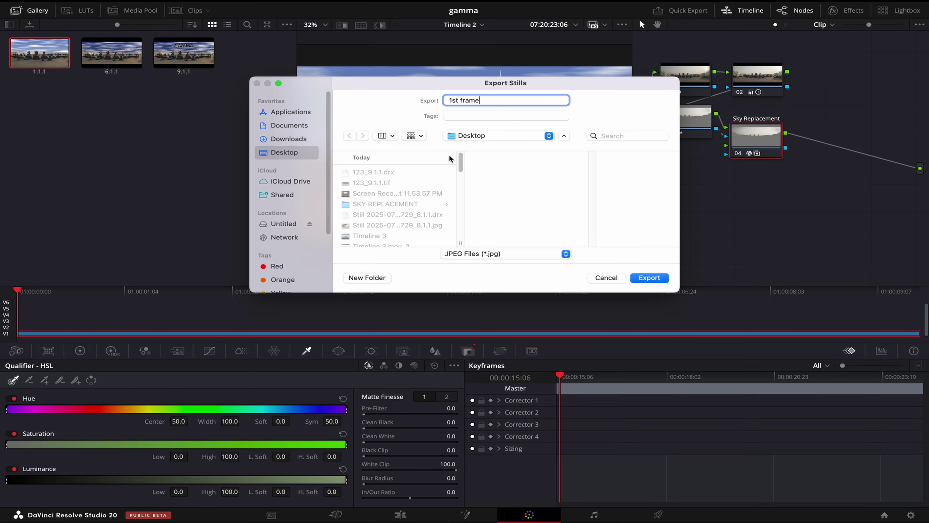
click(369, 277)
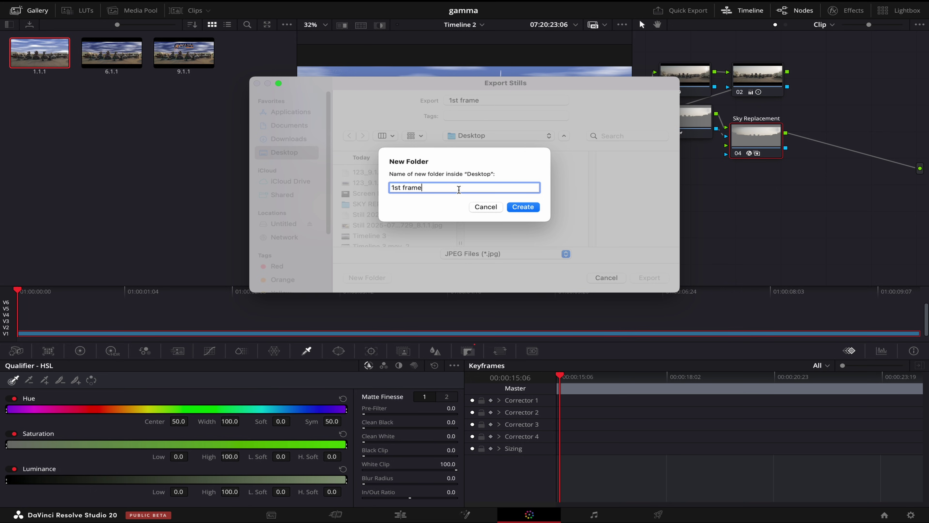
click(522, 207)
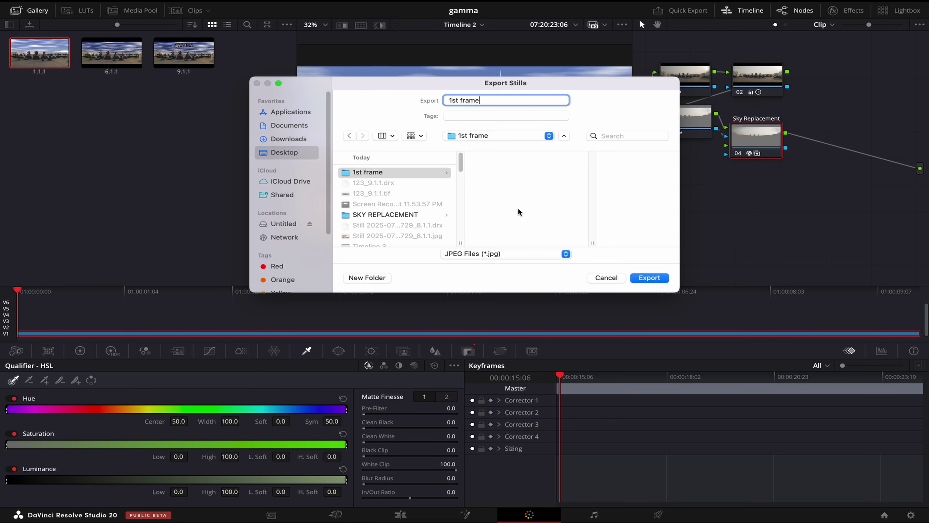
click(645, 279)
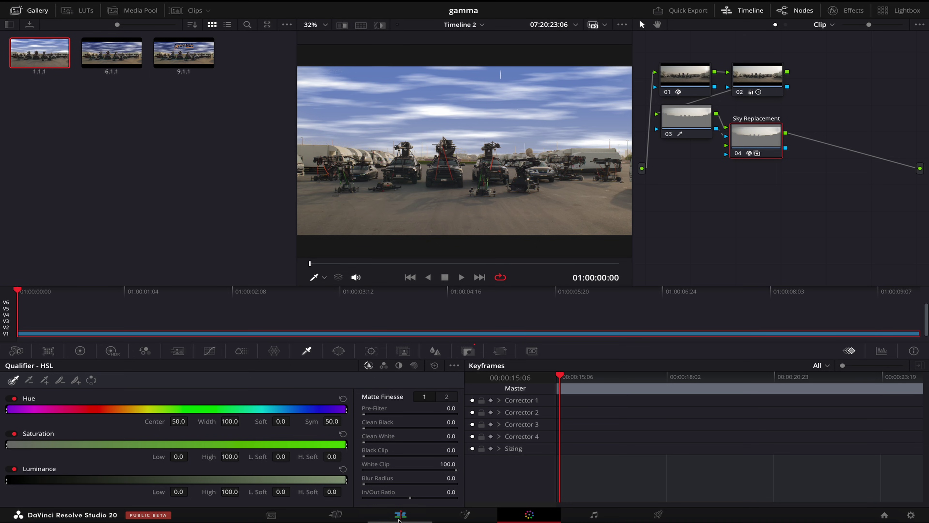
On the Edit page, blade the parking-lot clip after its first frame and delete that frame
click(401, 516)
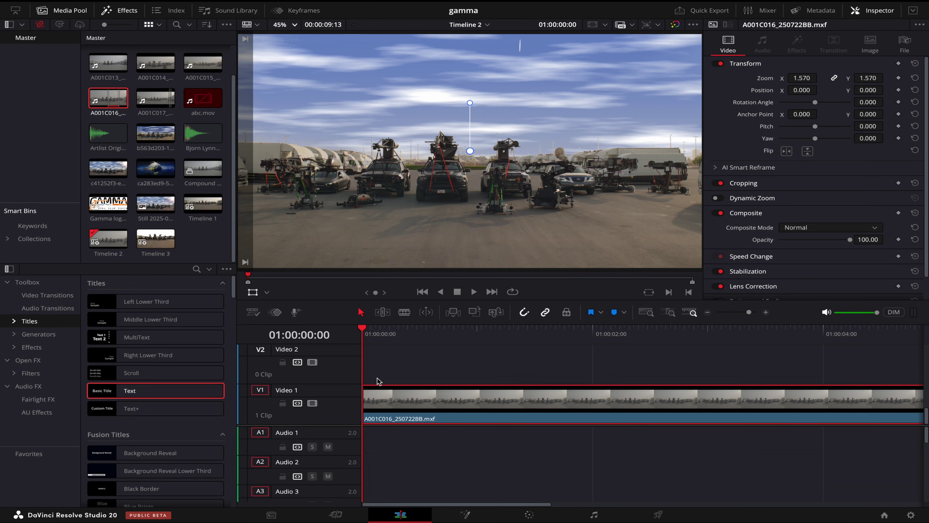
key(Right)
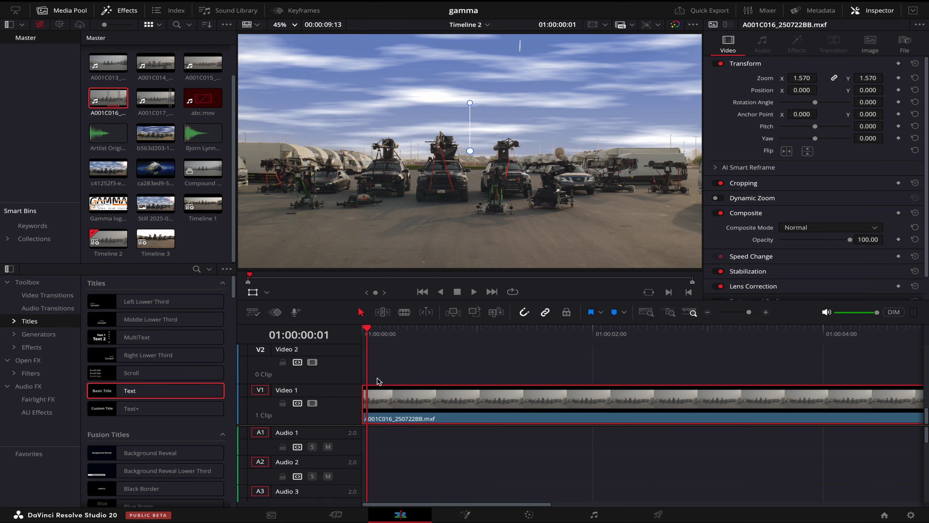
key(ctrl+b)
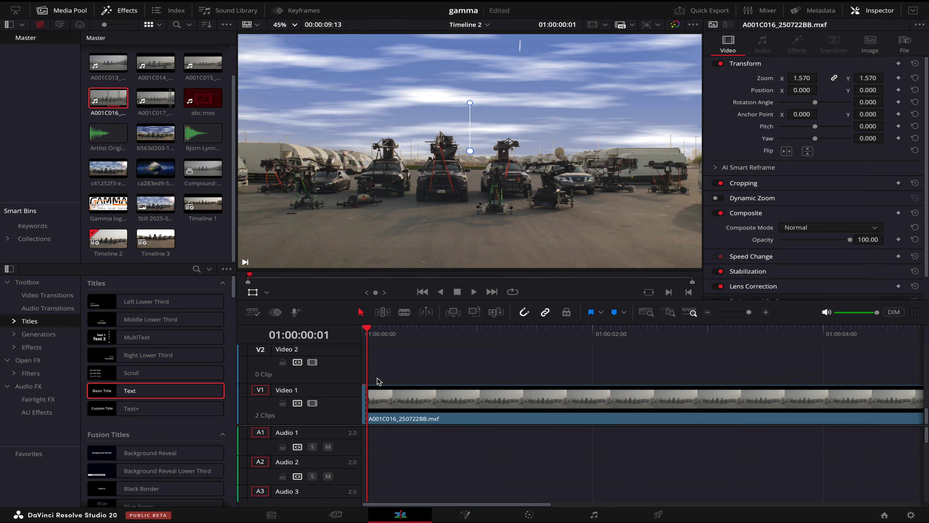
key(Left)
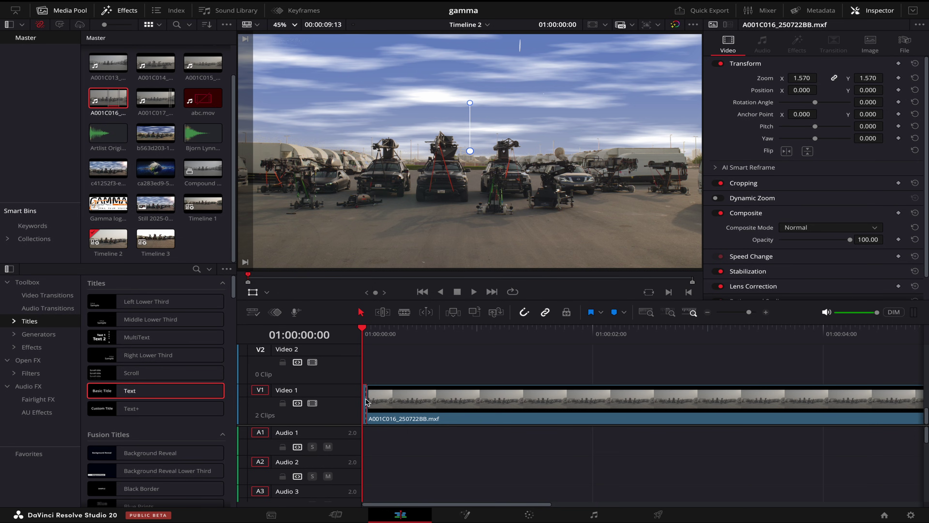
key(BackSpace)
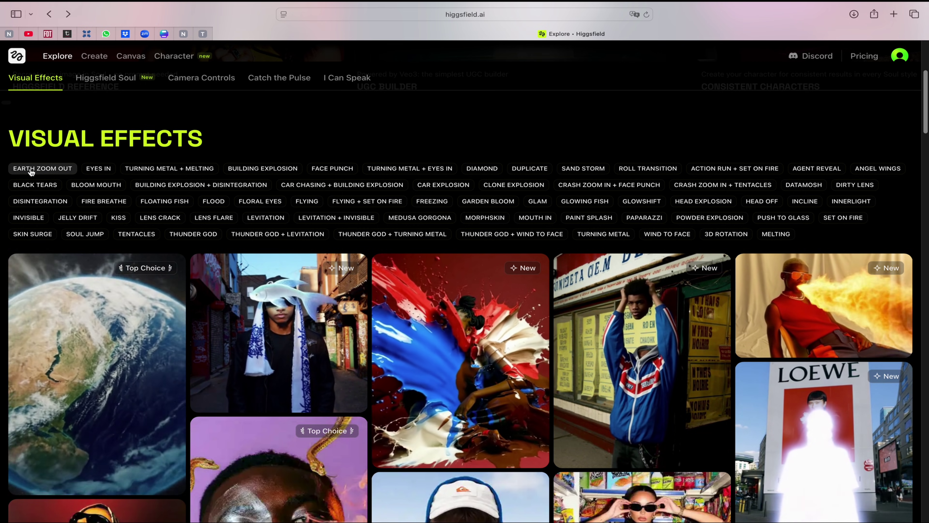
Start an Earth Zoom Out video and upload 1st frame_1.1.1.jpg as its start frame
click(31, 171)
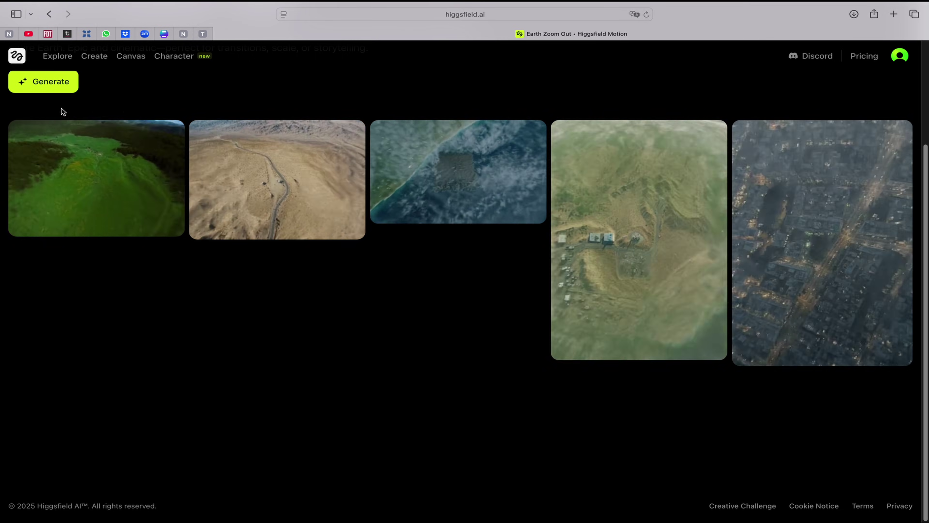
click(48, 84)
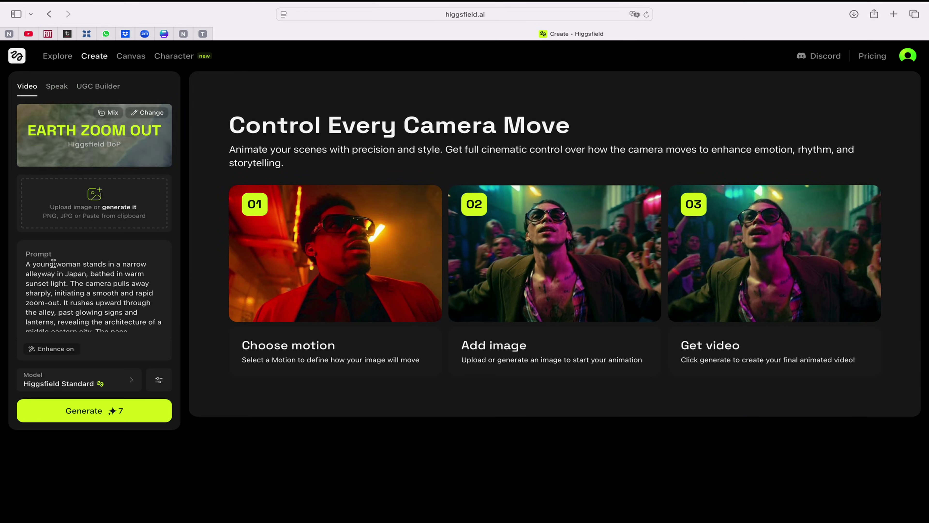
click(100, 195)
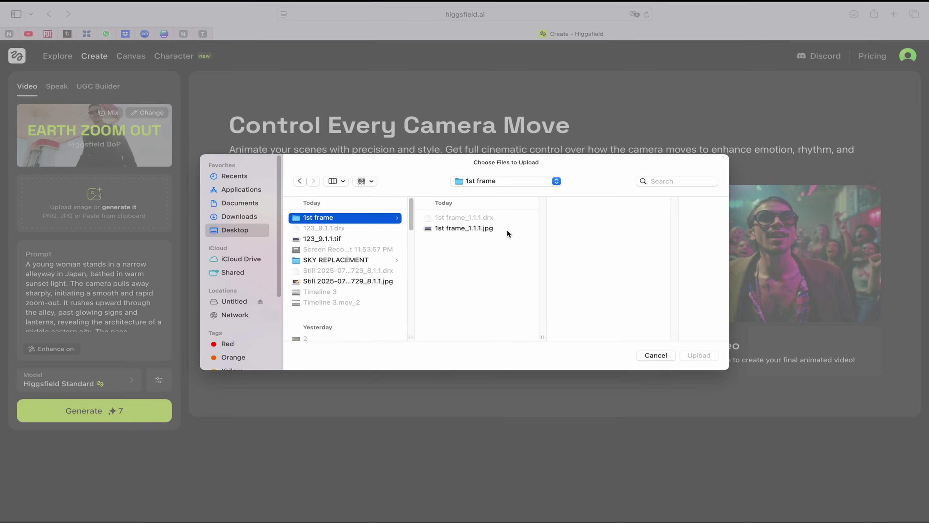
click(473, 228)
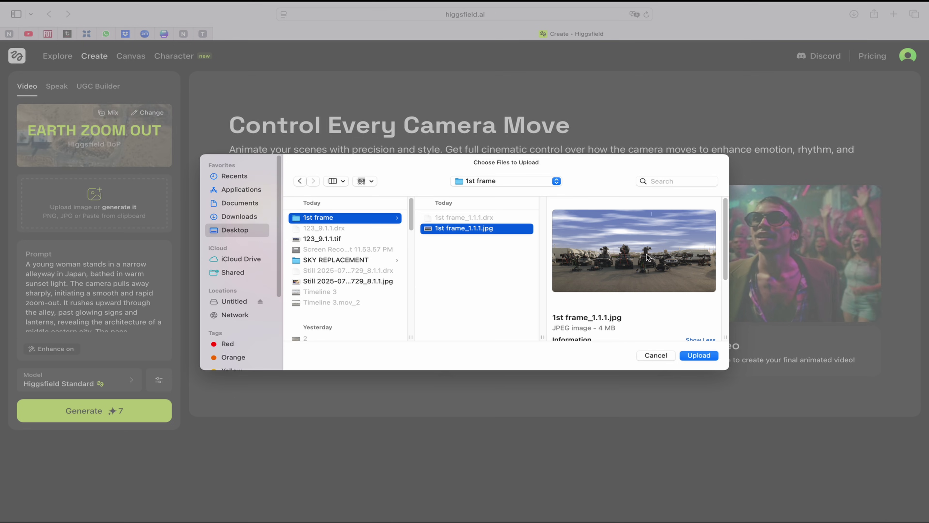
click(701, 355)
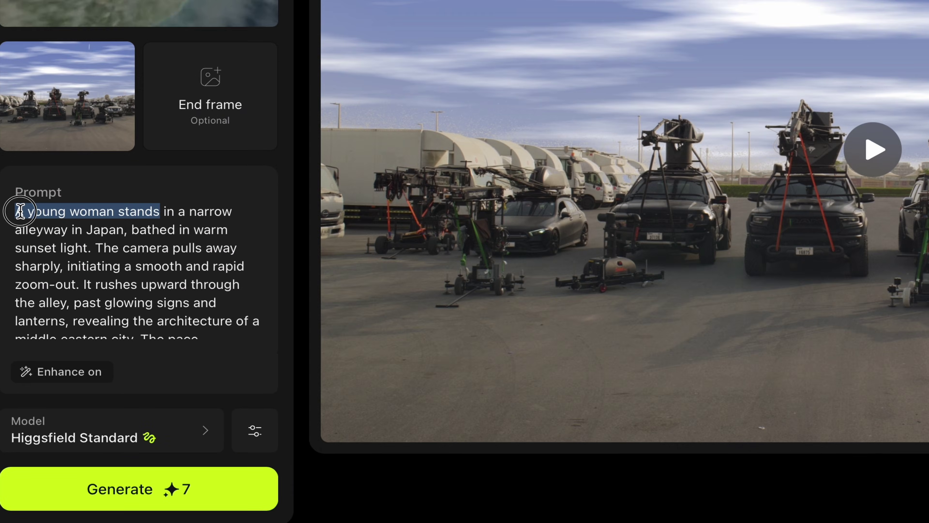
Replace the young woman description with 'Cars parked in a parking in dubai city' and revise the zoom-out wording
drag(20, 211, 233, 212)
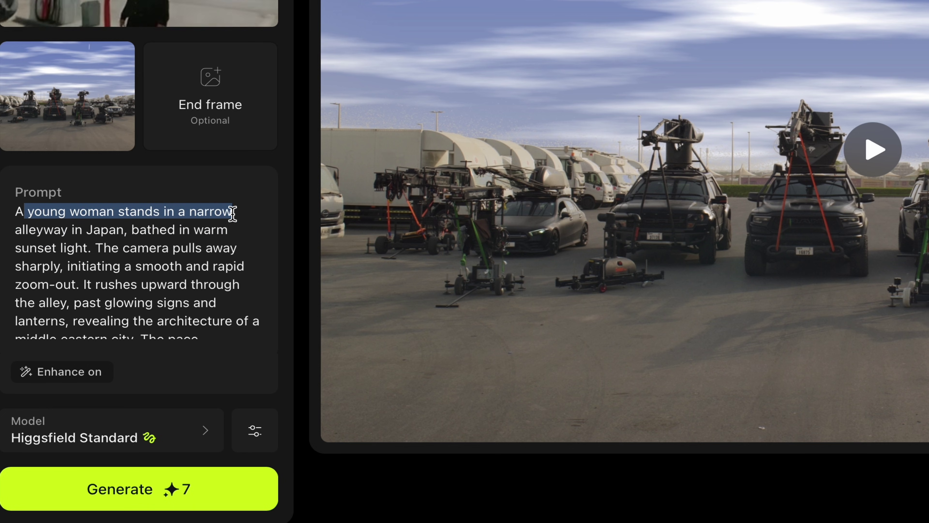
key(BackSpace)
text(Cars parked in a parking in dubai city,)
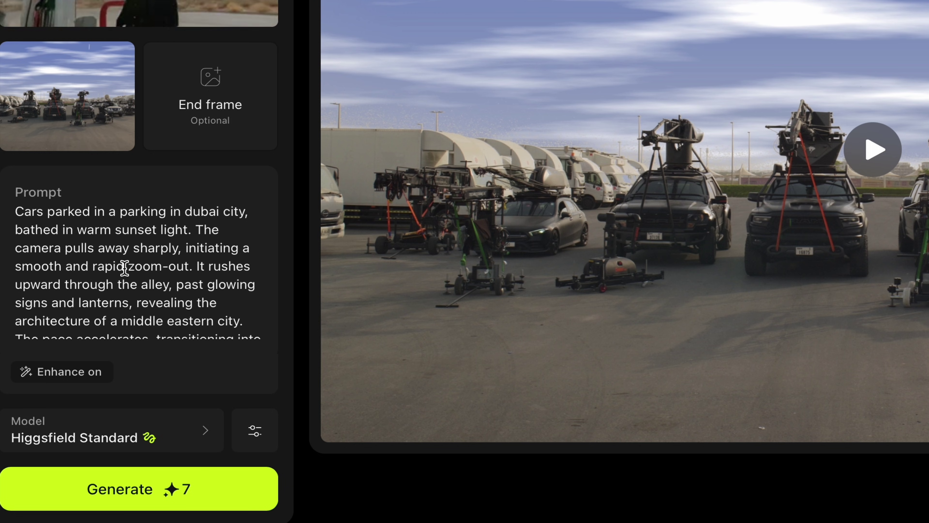
mouse_move(91, 271)
mouse_down()
mouse_move(76, 284)
mouse_move(96, 270)
mouse_up()
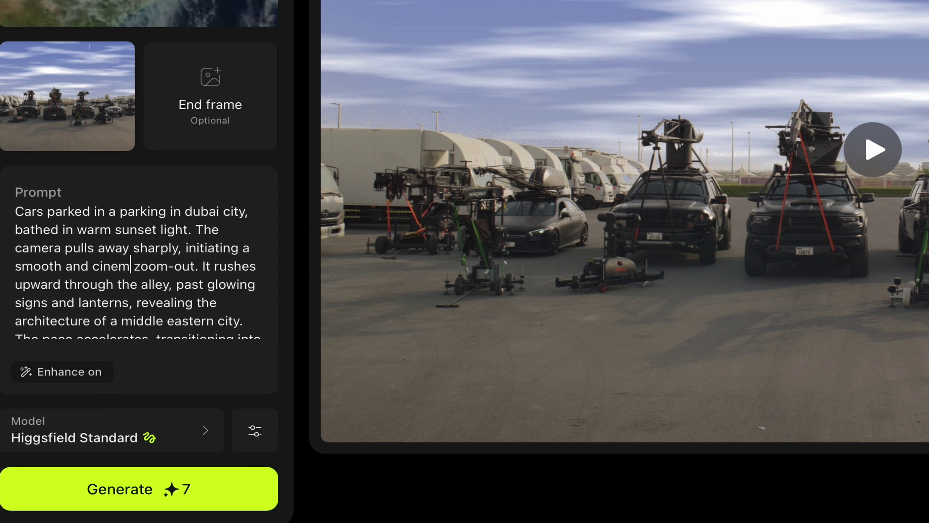
text(atic)
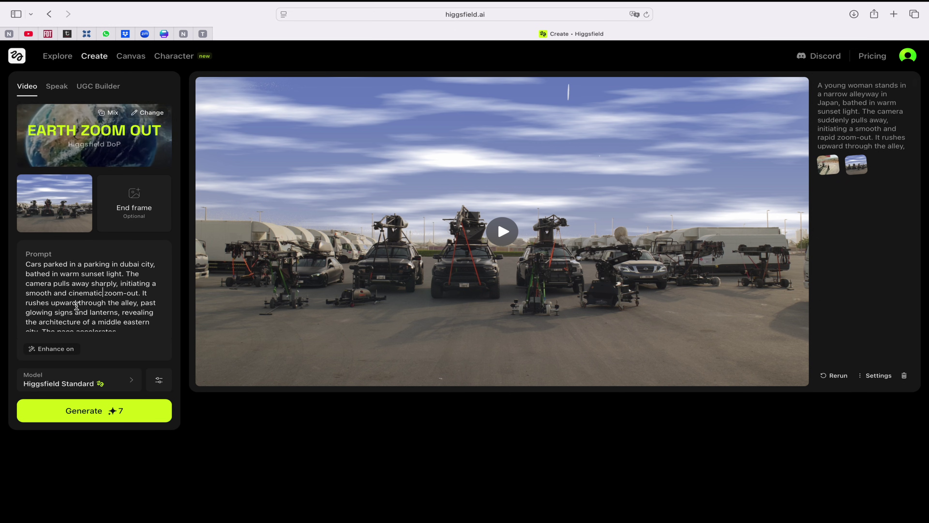
Delete 'and lanterns' from the prompt
click(103, 293)
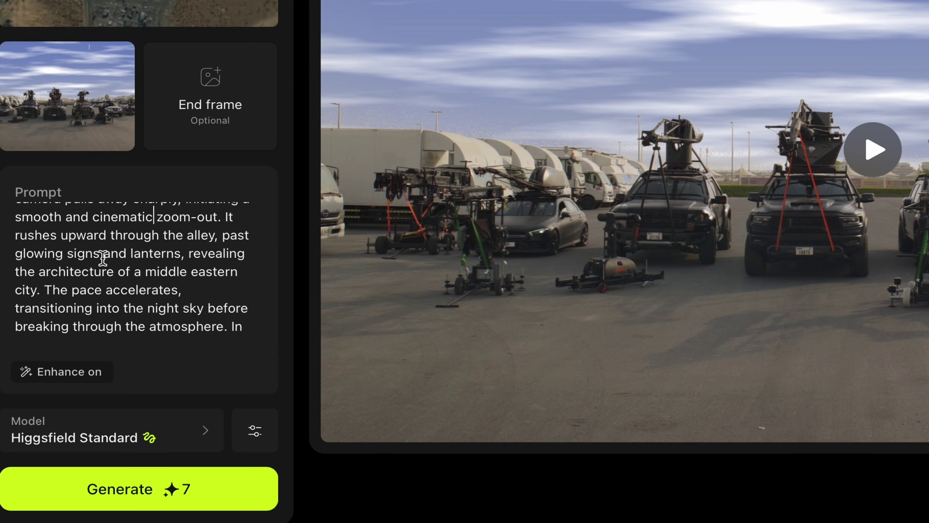
drag(104, 255, 186, 253)
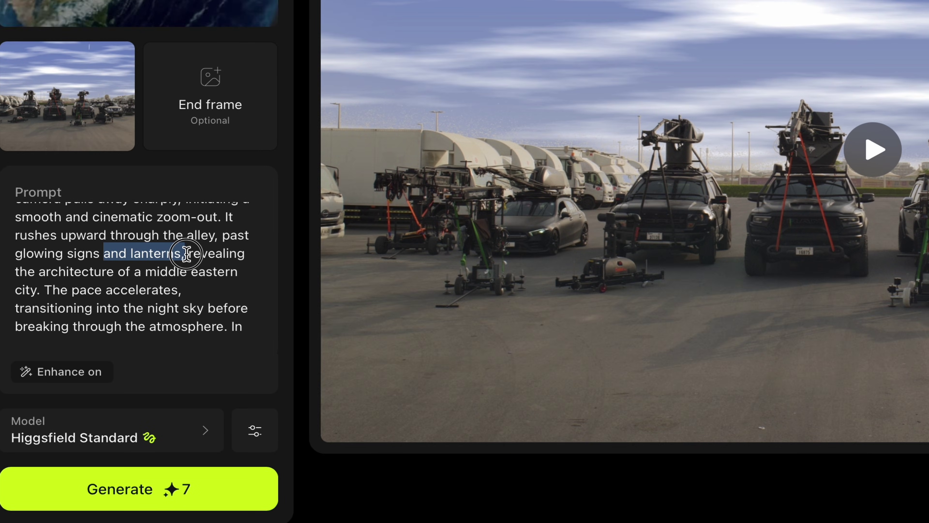
key(BackSpace)
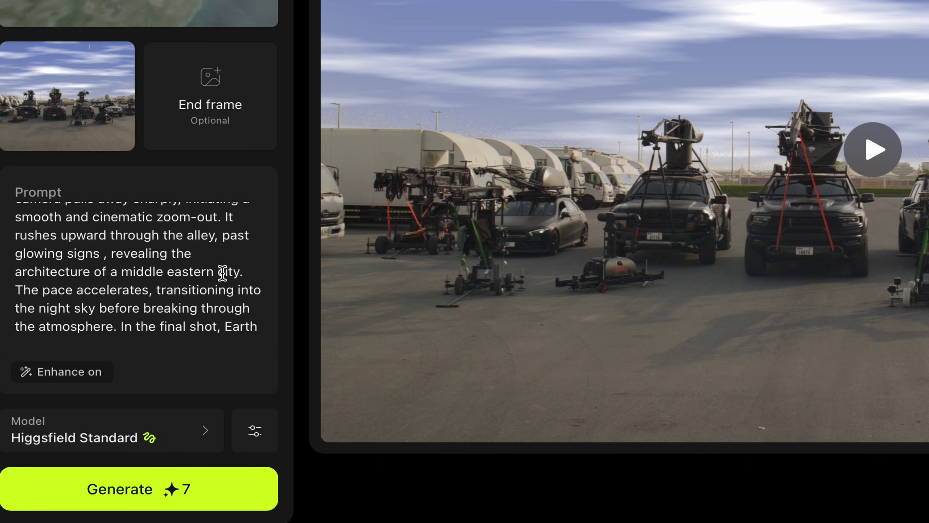
Further down the prompt, replace the word 'her' with 'his'
scroll(84, 292, down, 1)
scroll(85, 293, down, 1)
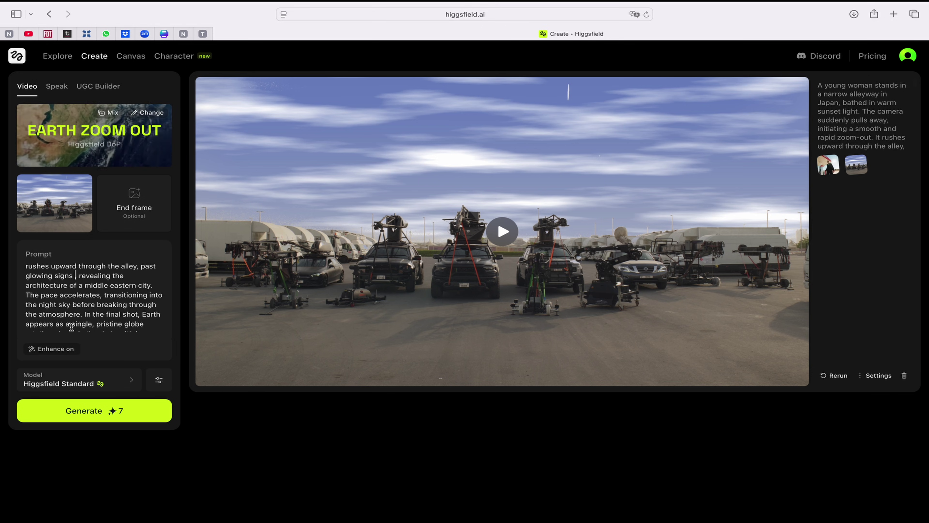
scroll(81, 320, down, 3)
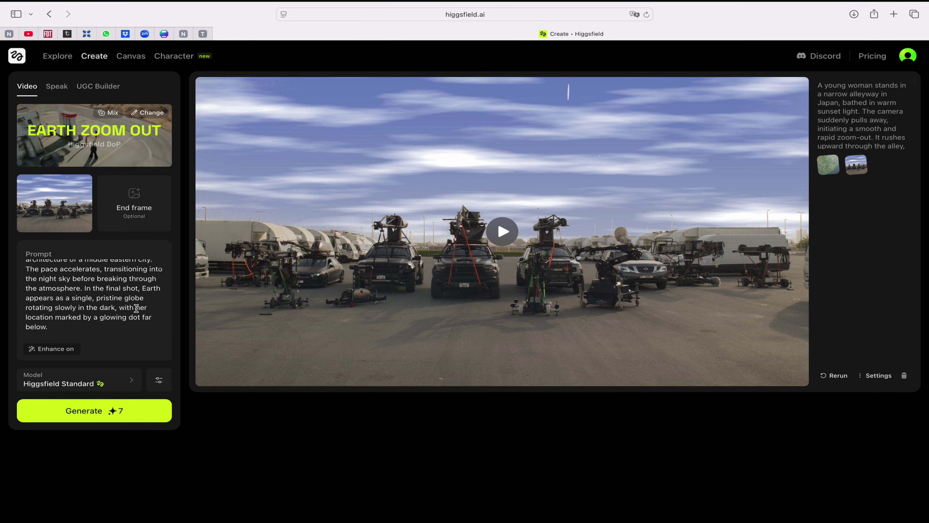
key(BackSpace)
text(his)
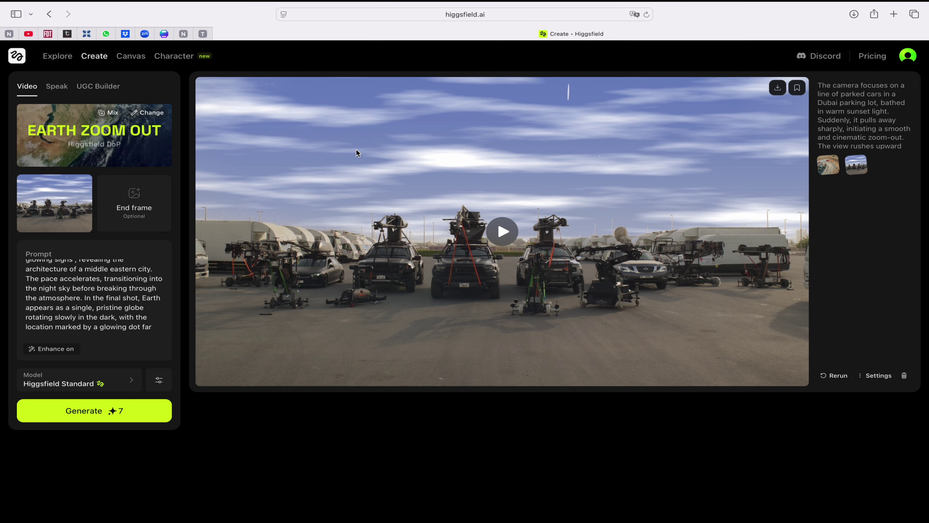
Play and replay the generated Earth zoom-out preview, then download the video
click(502, 230)
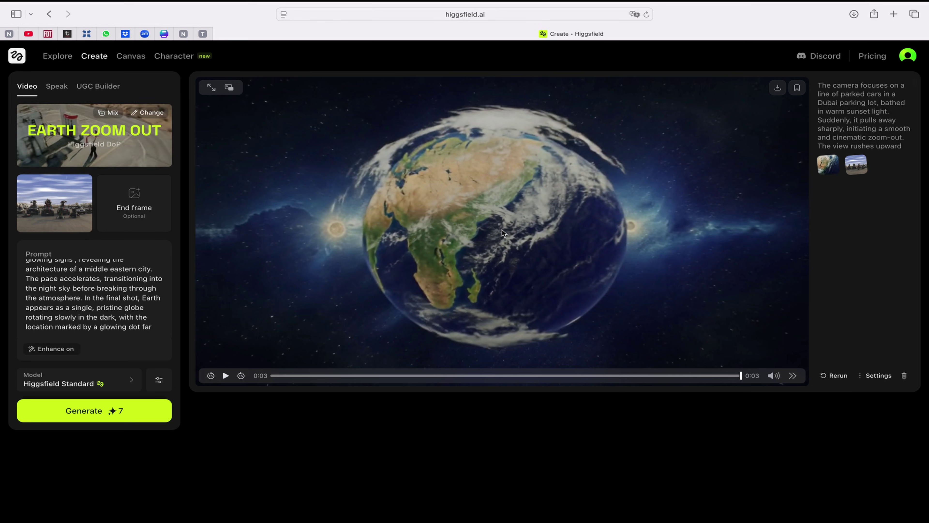
click(226, 375)
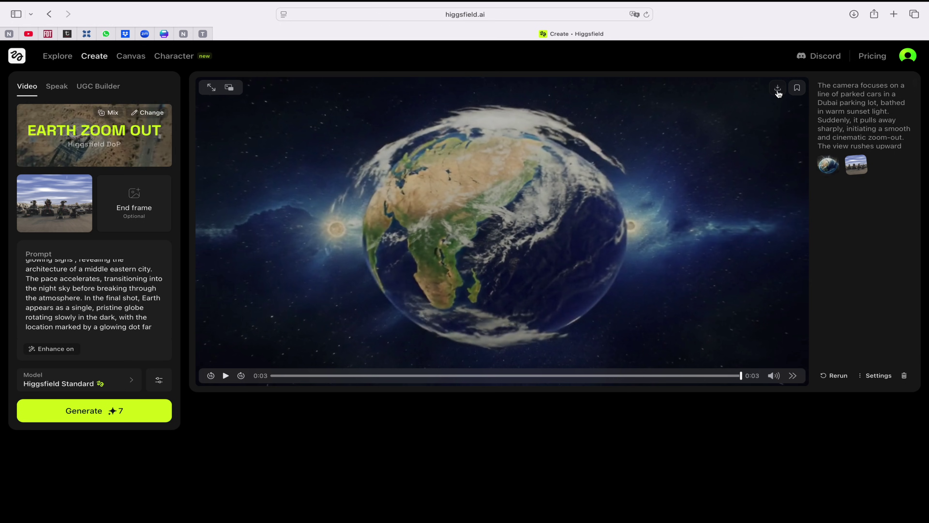
click(778, 89)
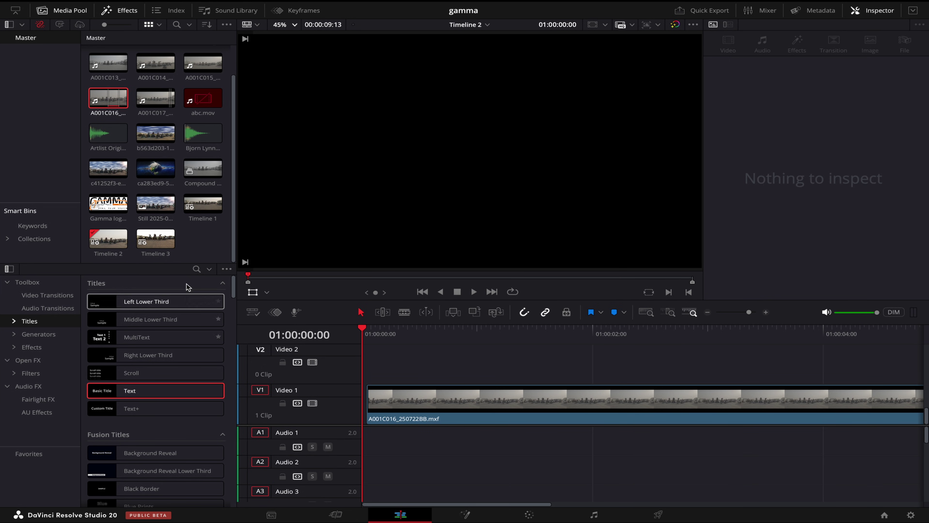
Import the downloaded zoom-out mp4 from Downloads into the media pool and show its metadata
right_click(195, 248)
click(236, 364)
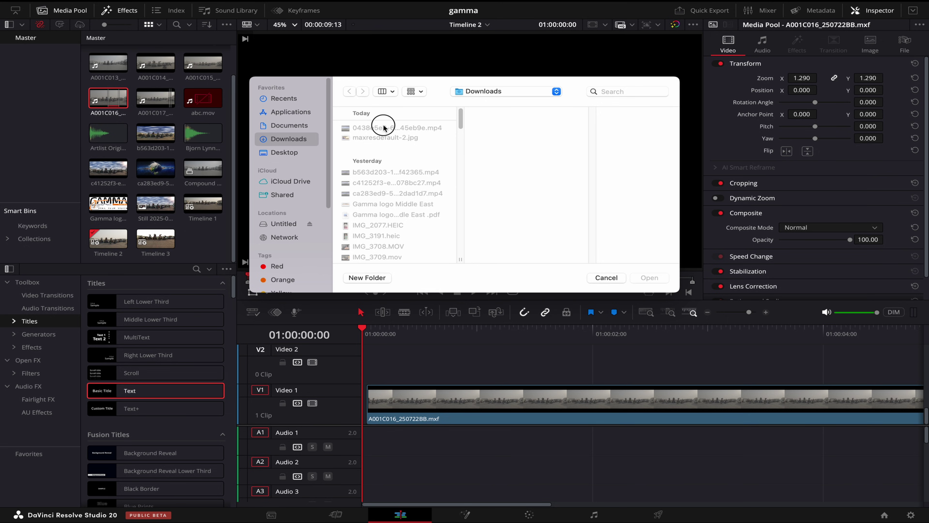
click(385, 128)
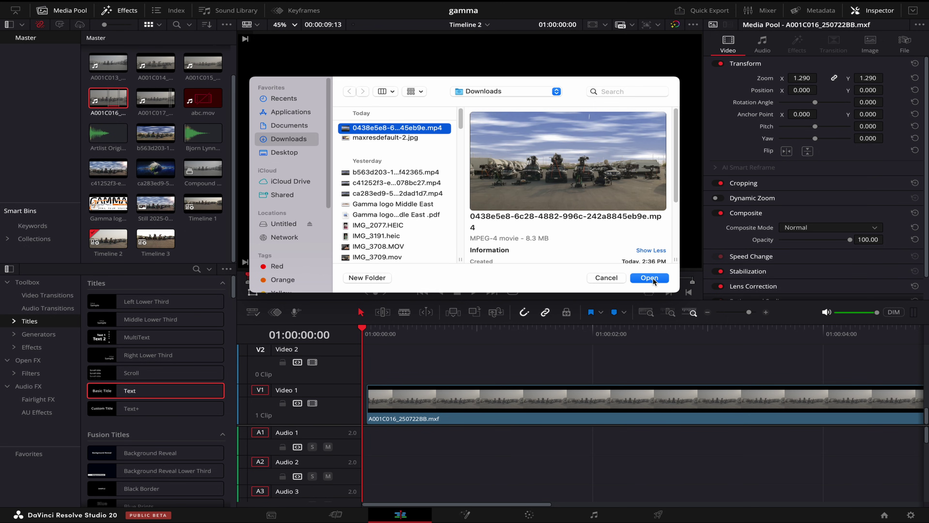
click(643, 278)
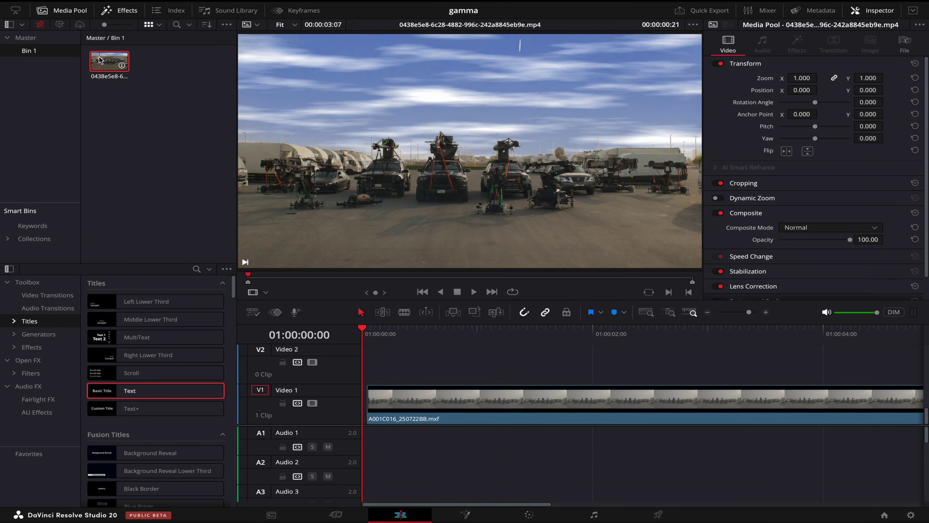
click(811, 16)
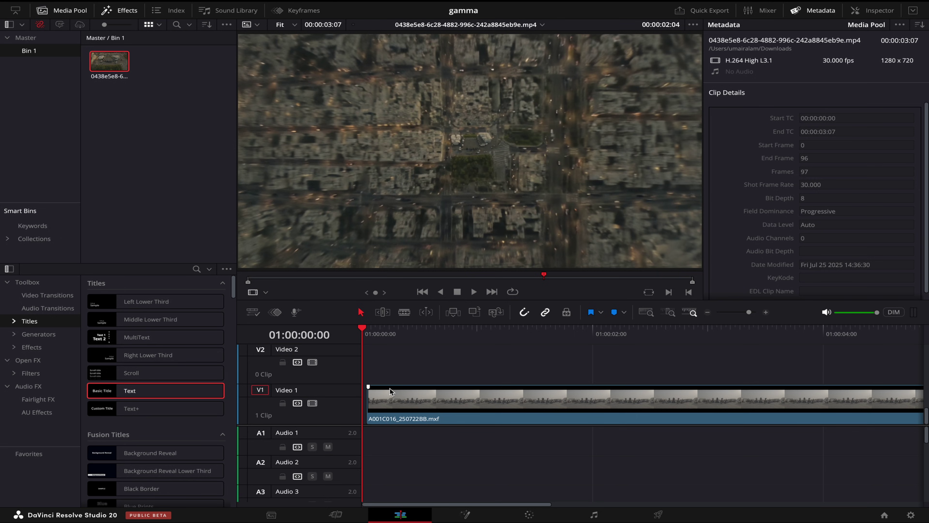
Shift the car shot later and place the zoom-out clip on Video 2 at the timeline start
drag(412, 402, 578, 402)
drag(109, 61, 393, 344)
click(393, 344)
key(space)
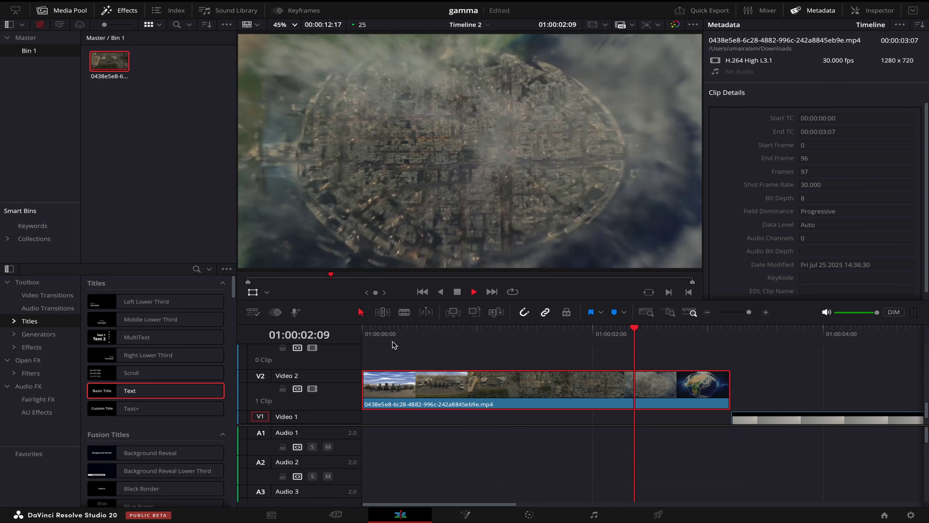
key(space)
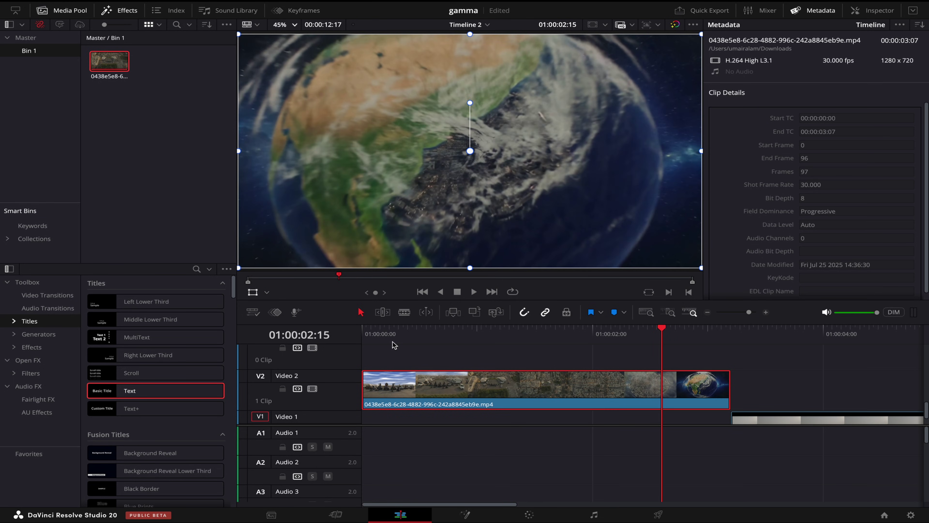
Reverse the zoom-out clip to -100% speed and play it from the start
right_click(455, 394)
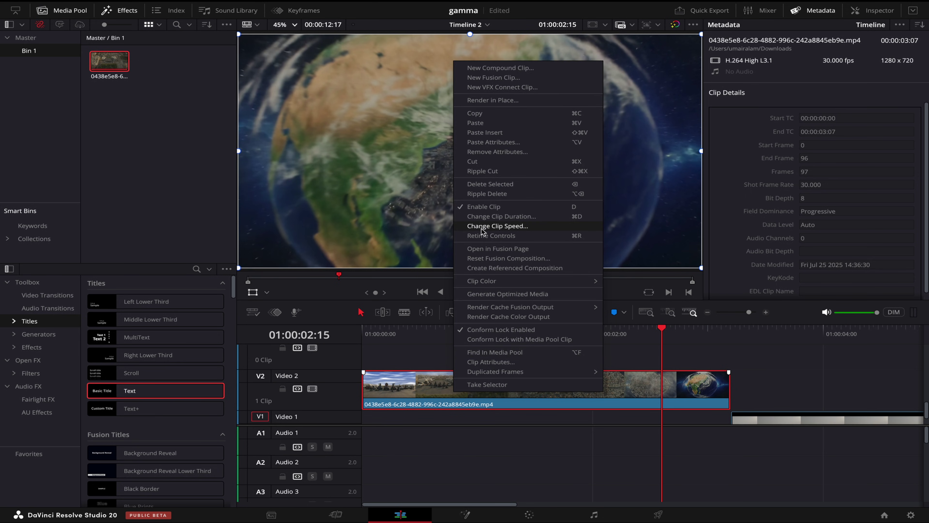
click(525, 227)
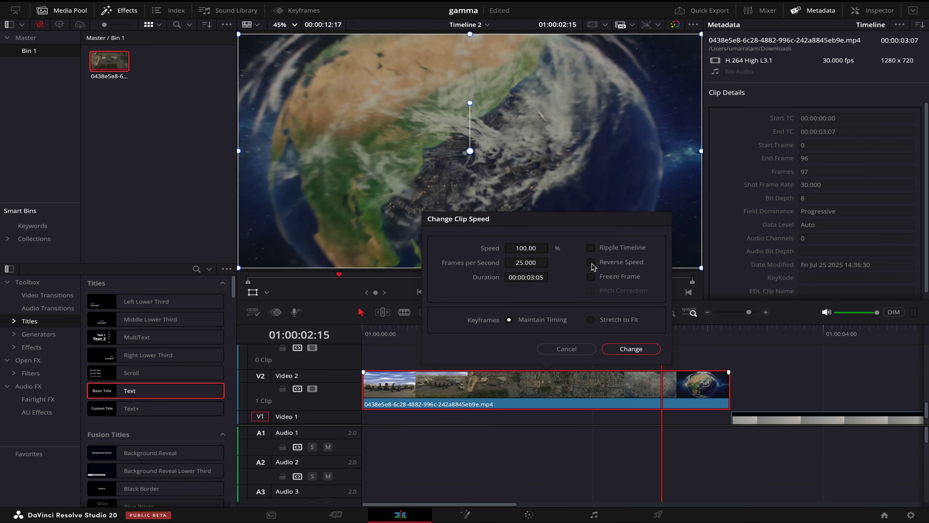
click(633, 350)
drag(384, 333, 315, 327)
key(space)
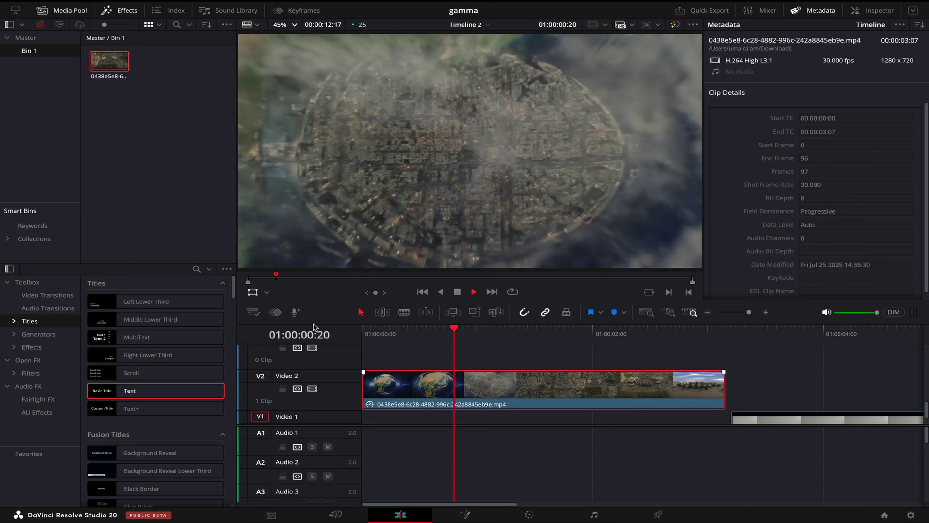
Move the reversed Earth clip to Video 1, butt the car shot against it, and play from the start
key(space)
drag(654, 394, 658, 424)
drag(757, 416, 751, 421)
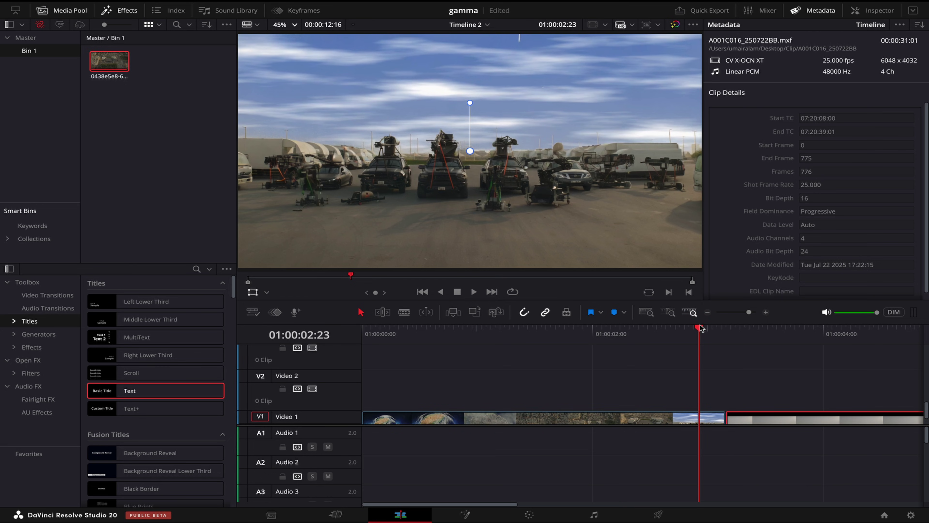
key(Home)
key(space)
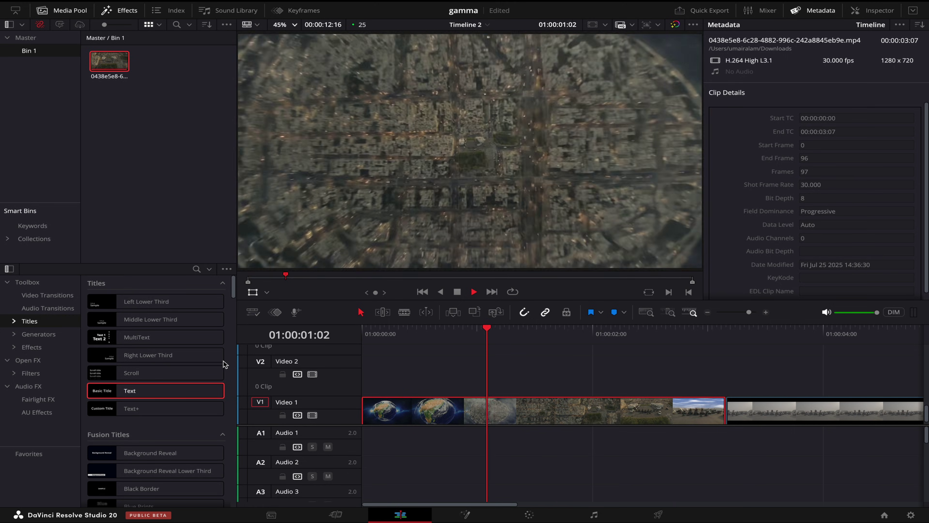